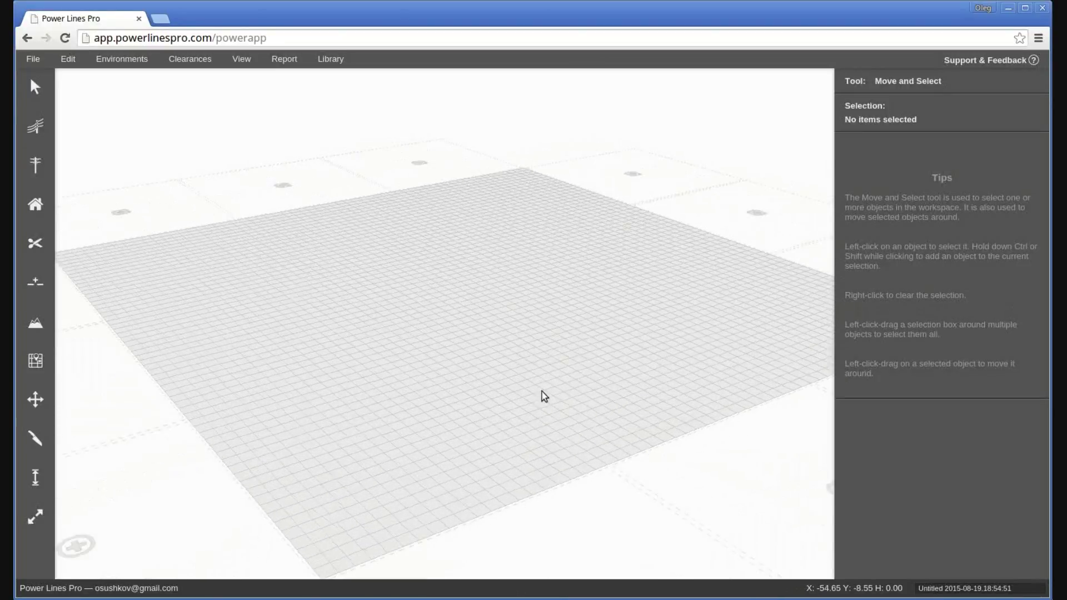
Import demo_height_import_profile.dxf as Type Profile (Y is height) with Terrain ticked.
middle_click_drag(712, 398, 415, 350)
middle_click_drag(350, 352, 502, 395)
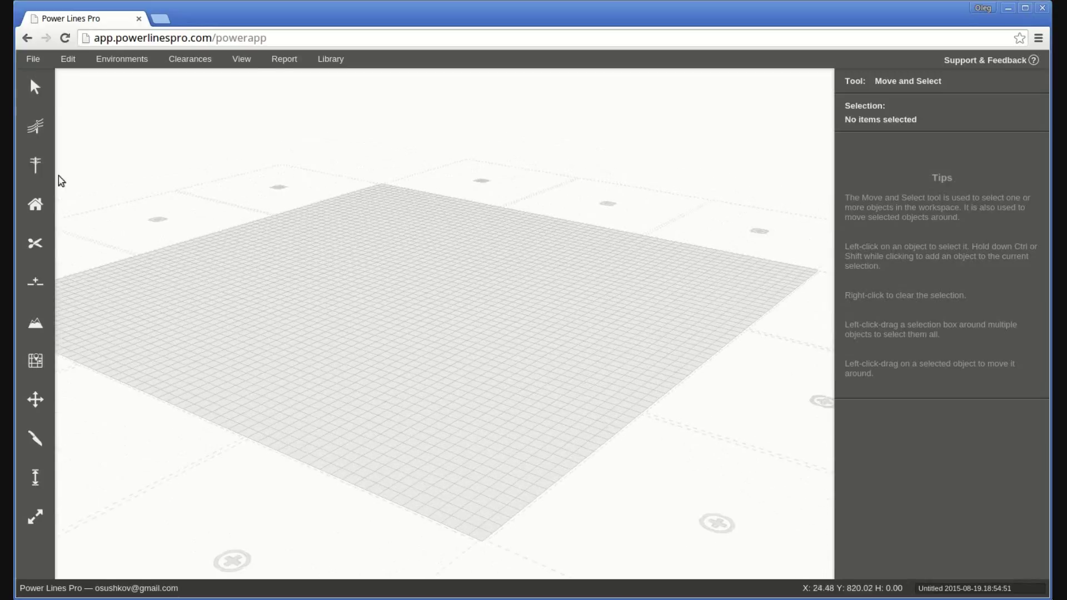
left_click(33, 59)
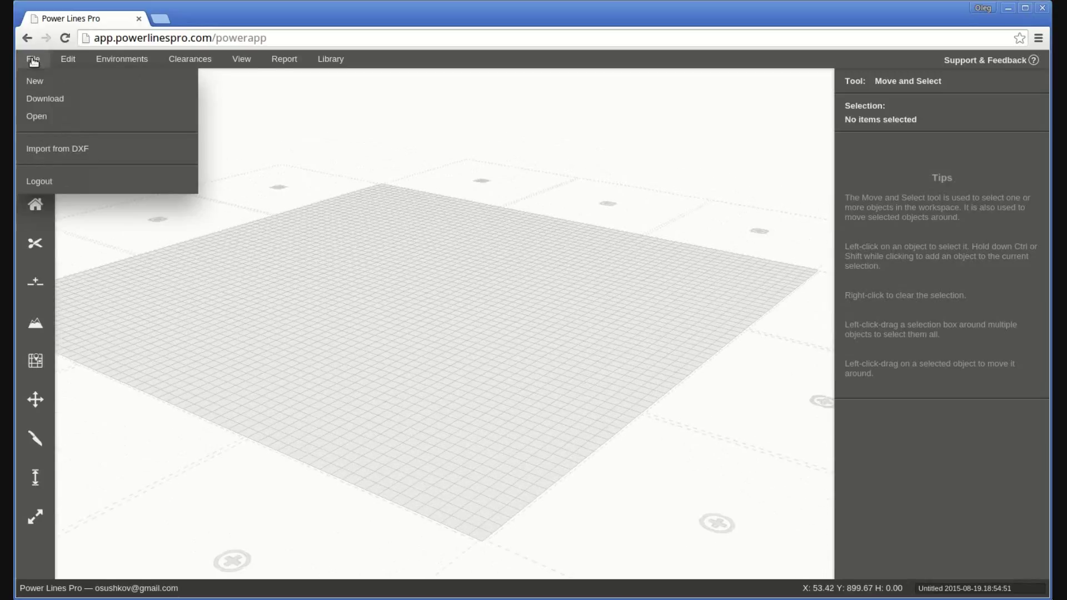
left_click(162, 150)
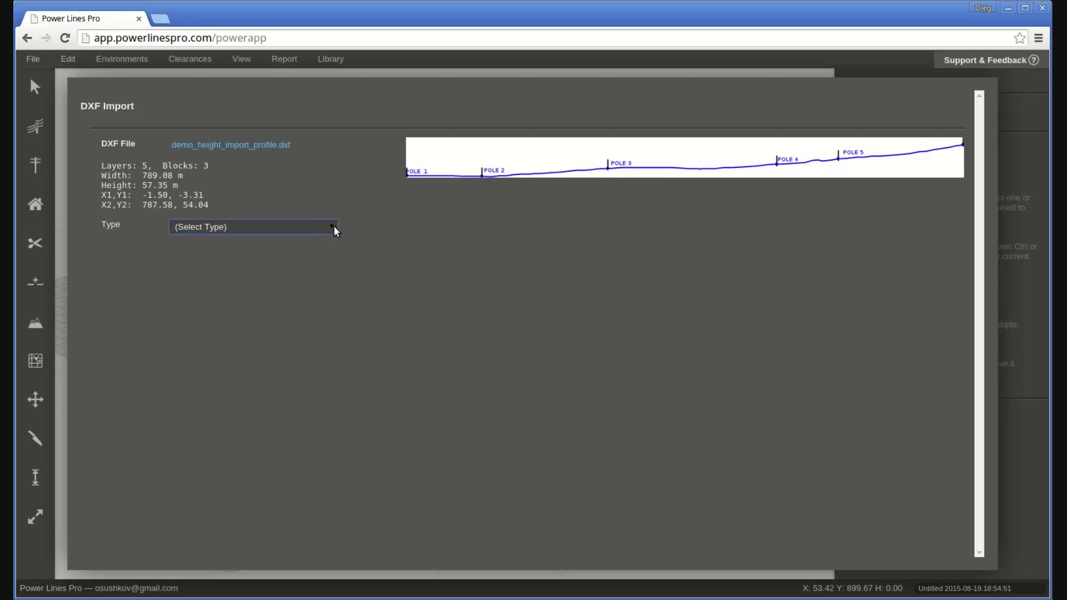
left_click(271, 263)
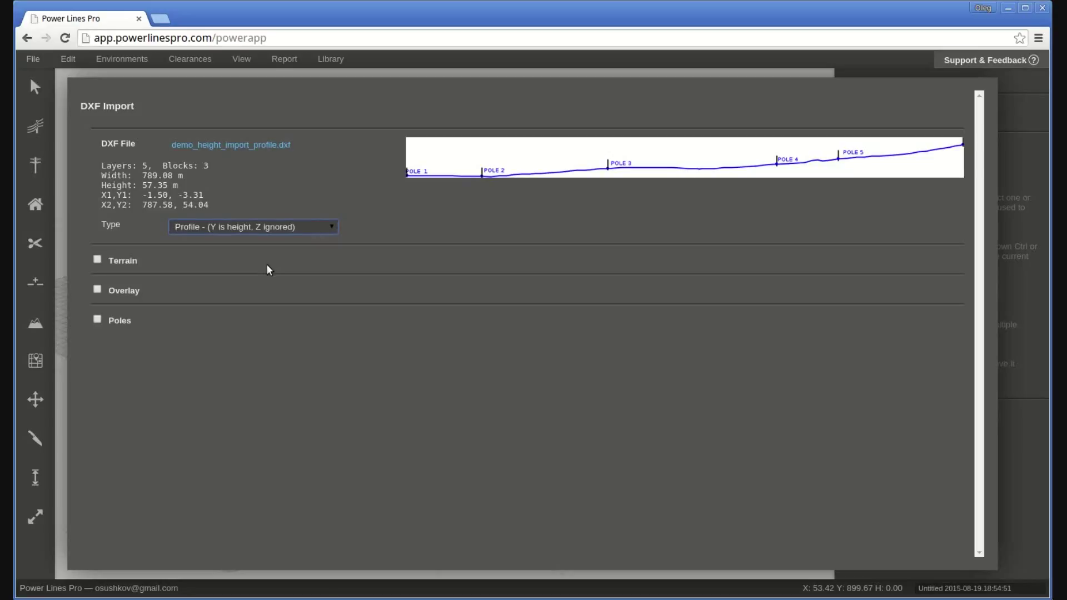
left_click(97, 259)
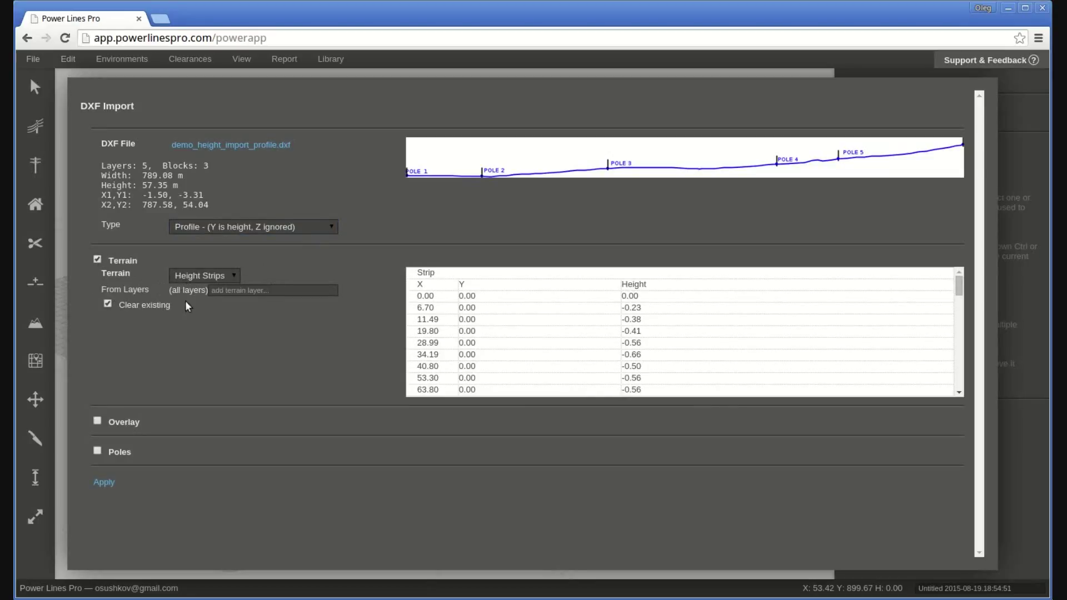
left_click(107, 486)
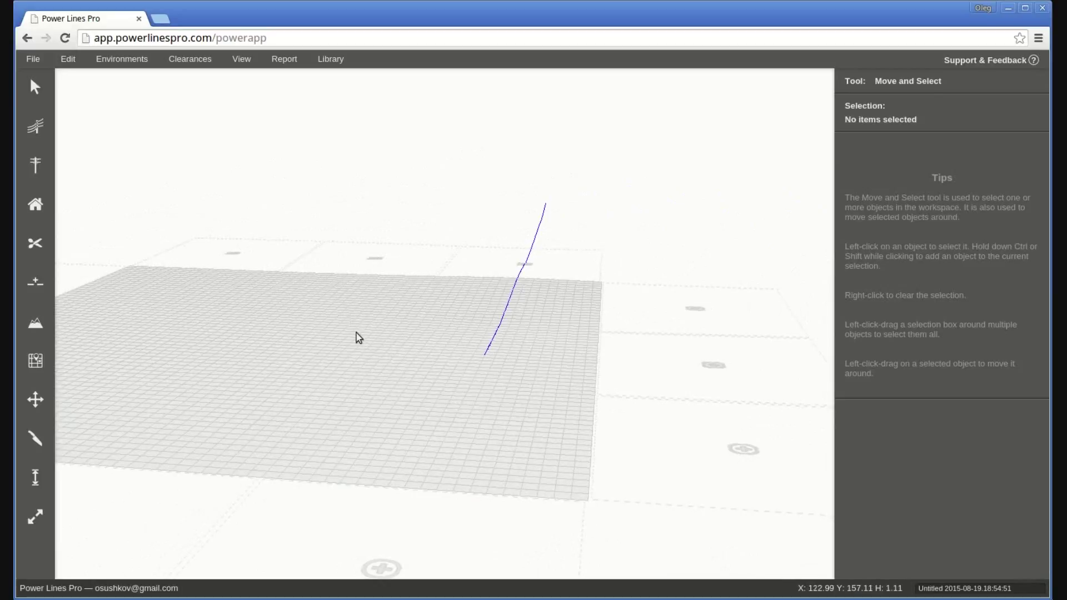
Orbit the 3D view for a steeper look at the imported blue profile line.
middle_click_drag(358, 336, 521, 412)
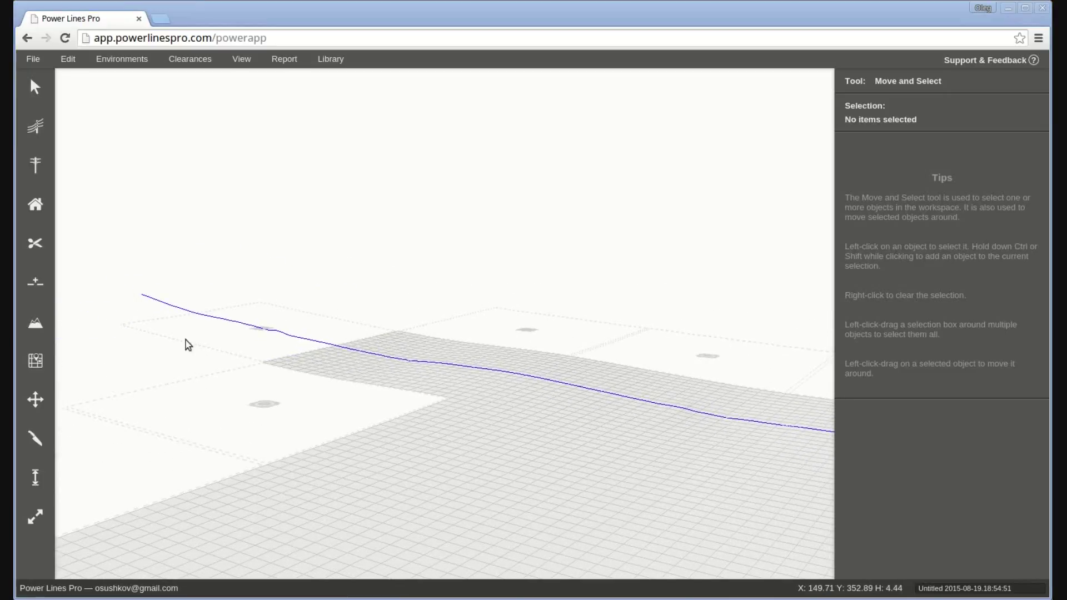
middle_click_drag(334, 435, 373, 361)
Import demo_height_import_3d-.dxf as 3D, Topographic or Plan (Z is height) with Terrain kept.
left_click(33, 62)
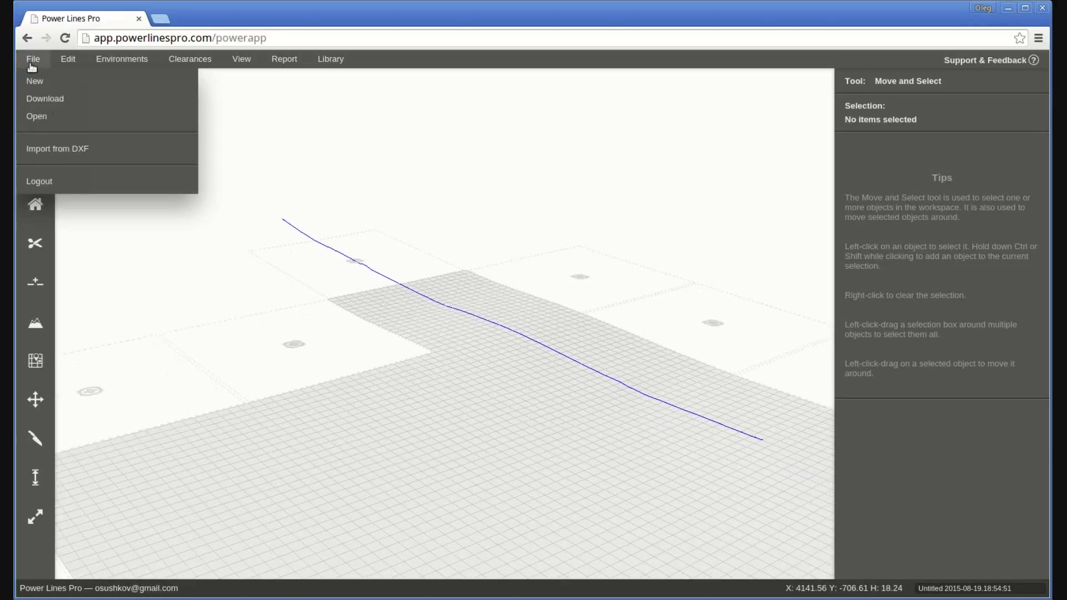
left_click(50, 148)
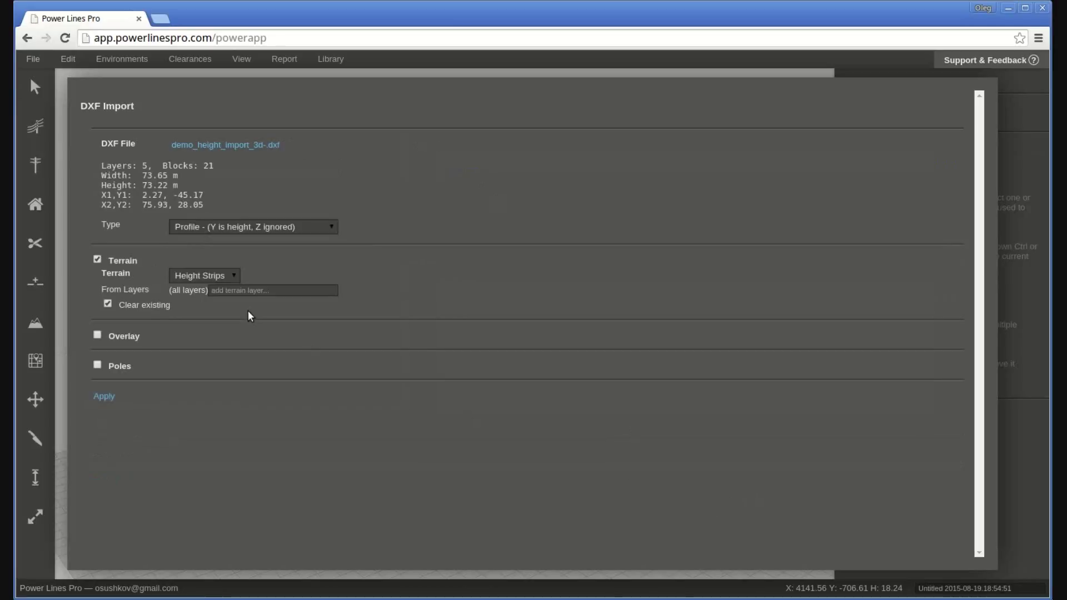
left_click(320, 228)
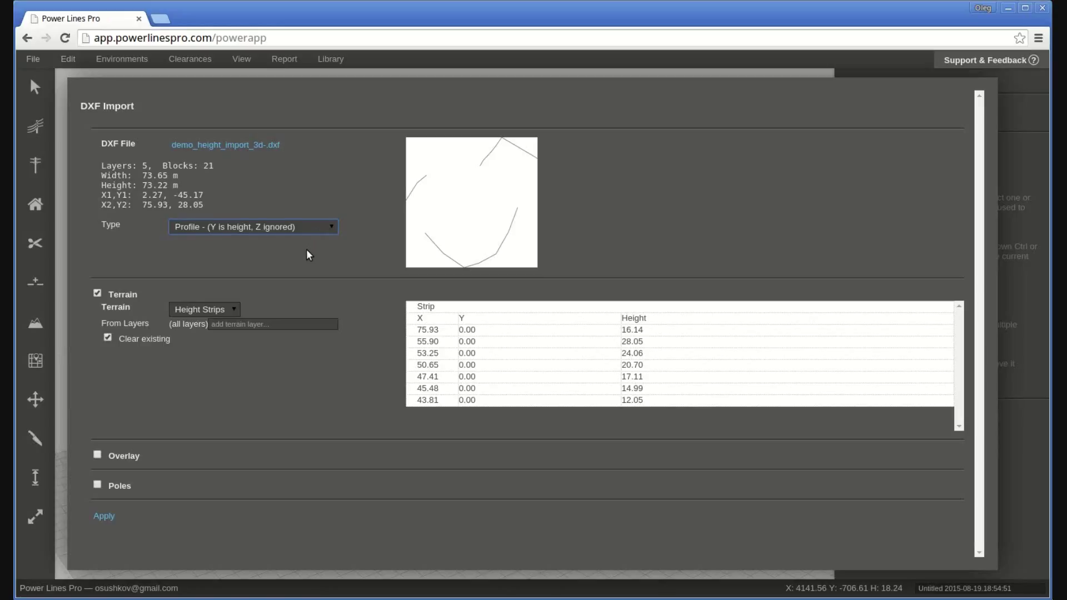
key("Down")
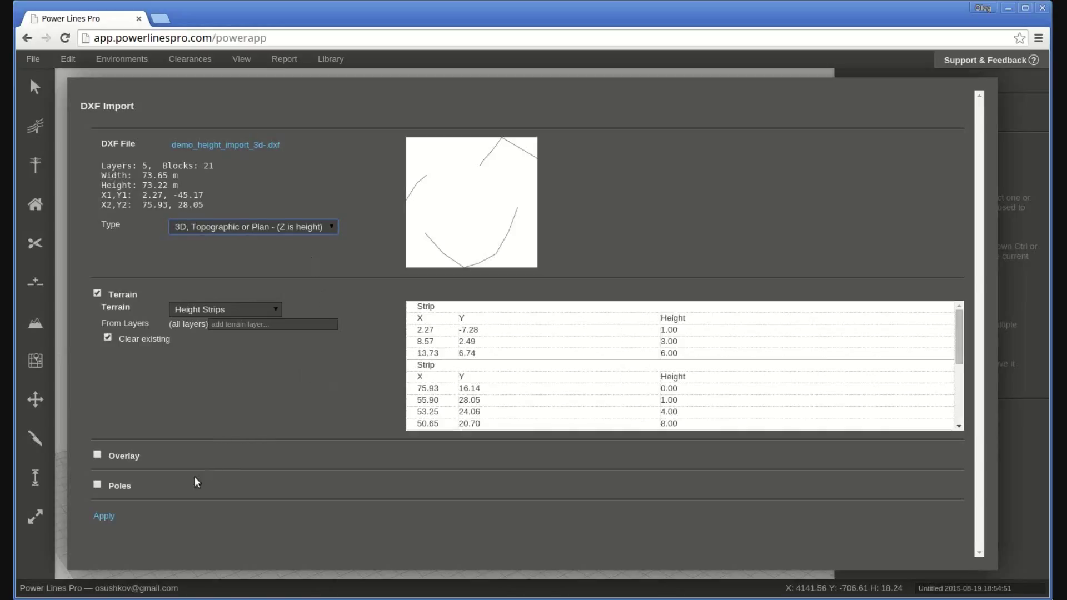
left_click(111, 515)
scroll(508, 466, "up", 5)
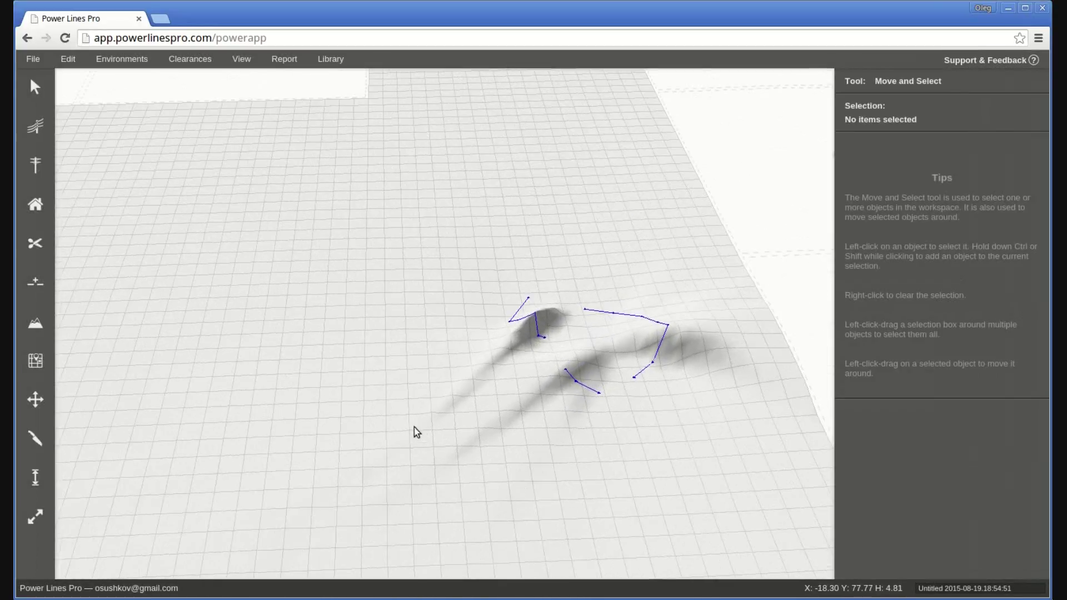
middle_click_drag(419, 431, 315, 392)
Import VMELEV_1TO5 trimmed.dxf as Topographic Contours terrain with Overlay on and Poles off.
left_click(34, 59)
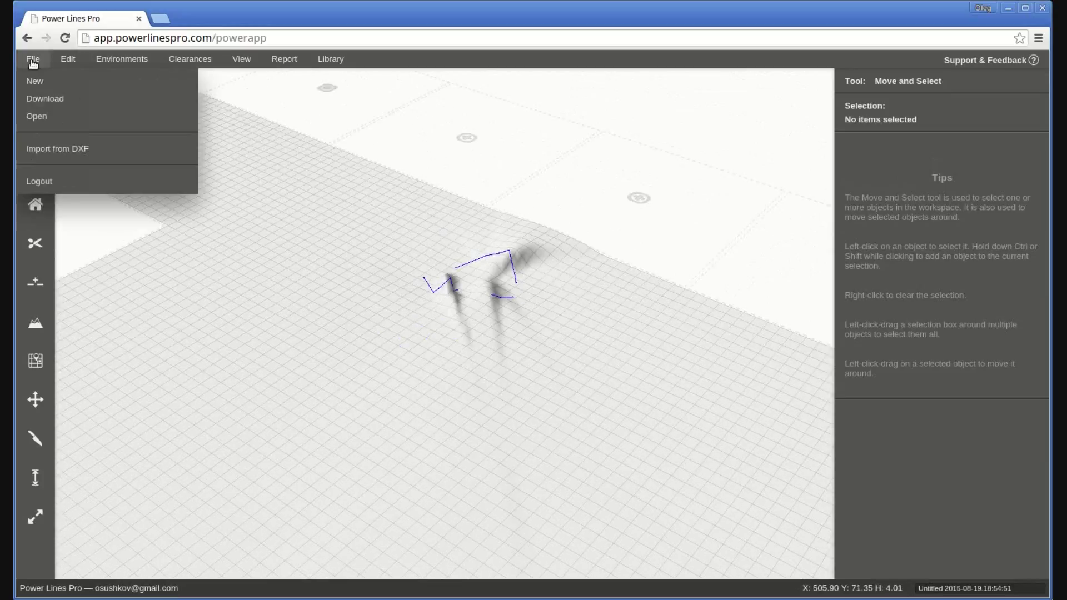
left_click(60, 149)
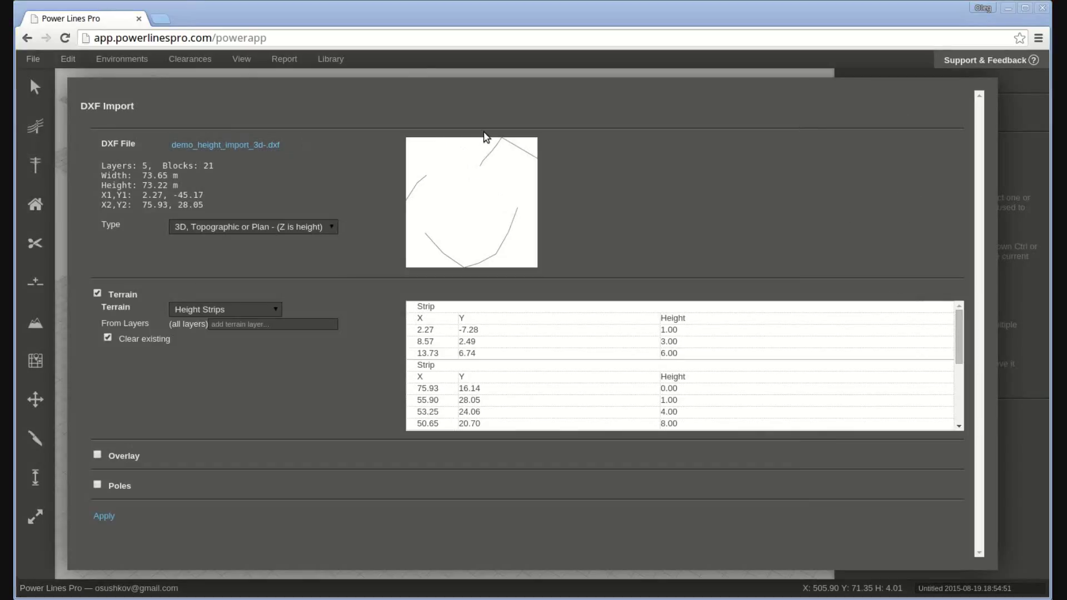
double_click(219, 226)
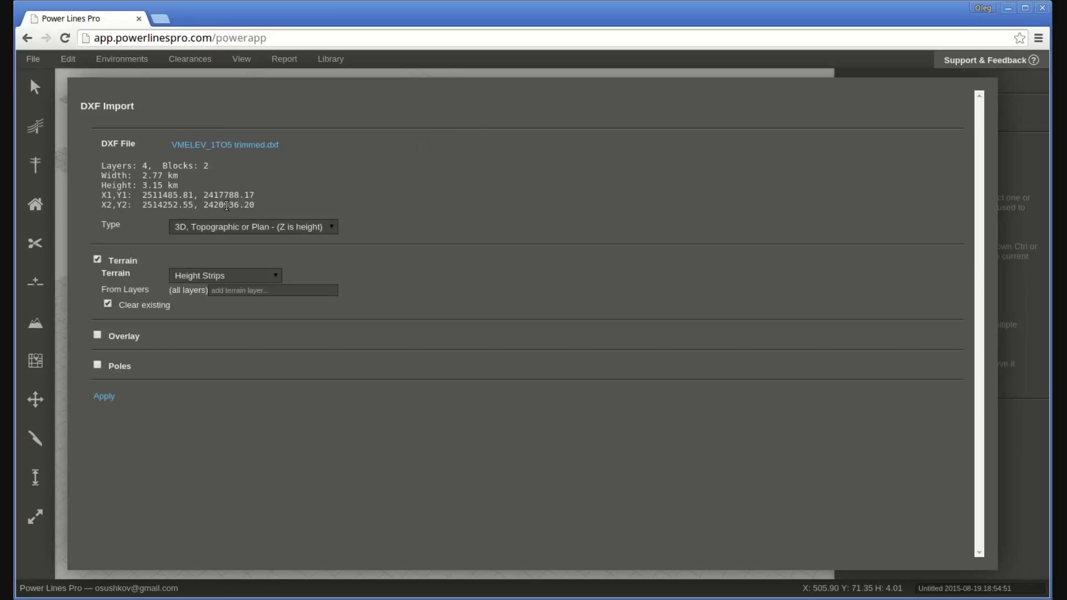
left_click(213, 309)
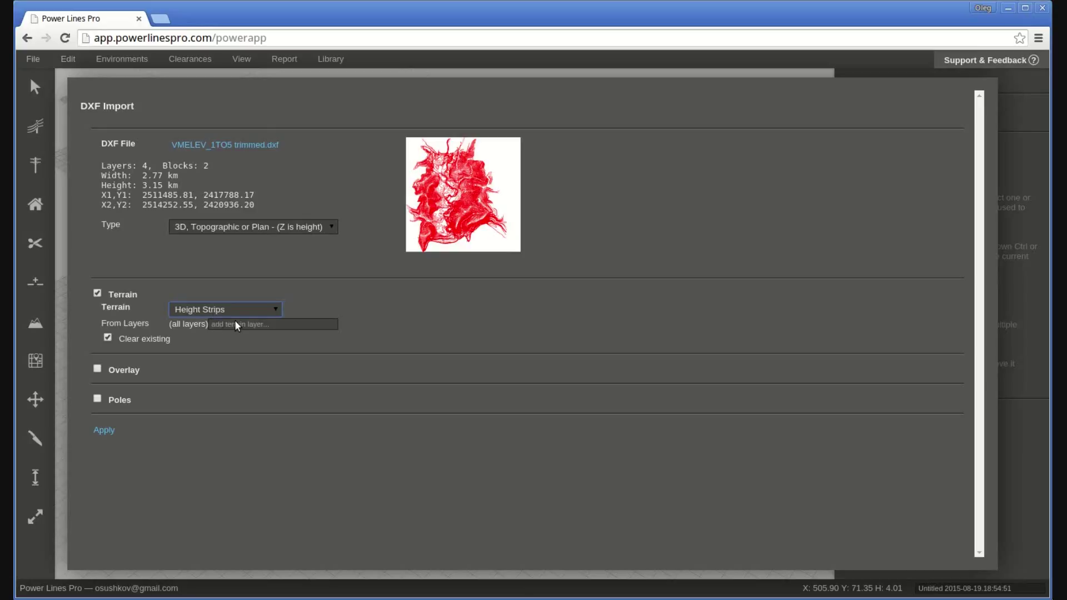
left_click(236, 325)
left_click(97, 366)
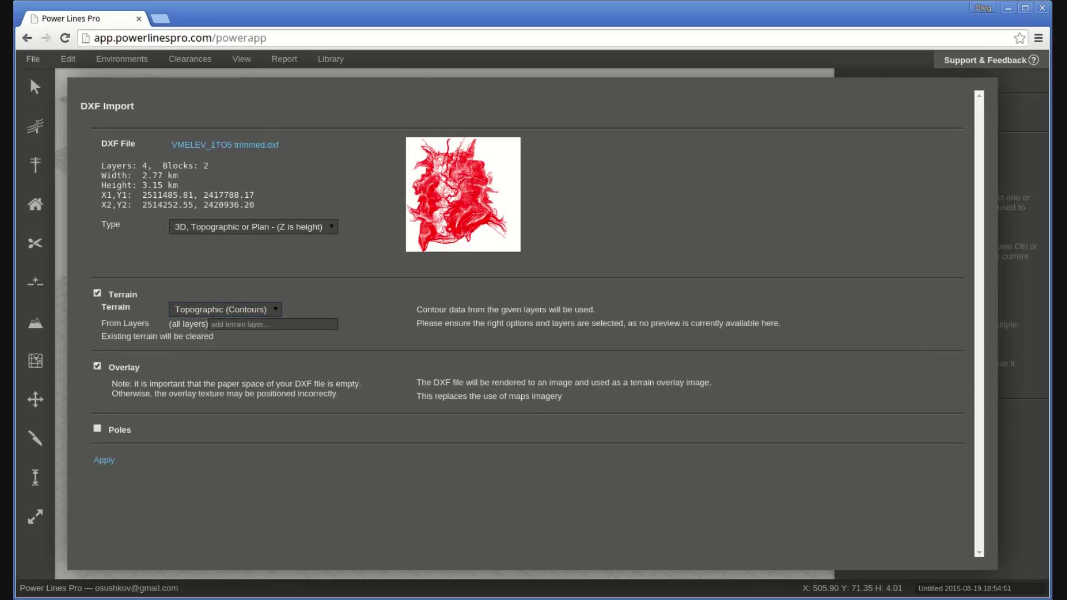
left_click(104, 461)
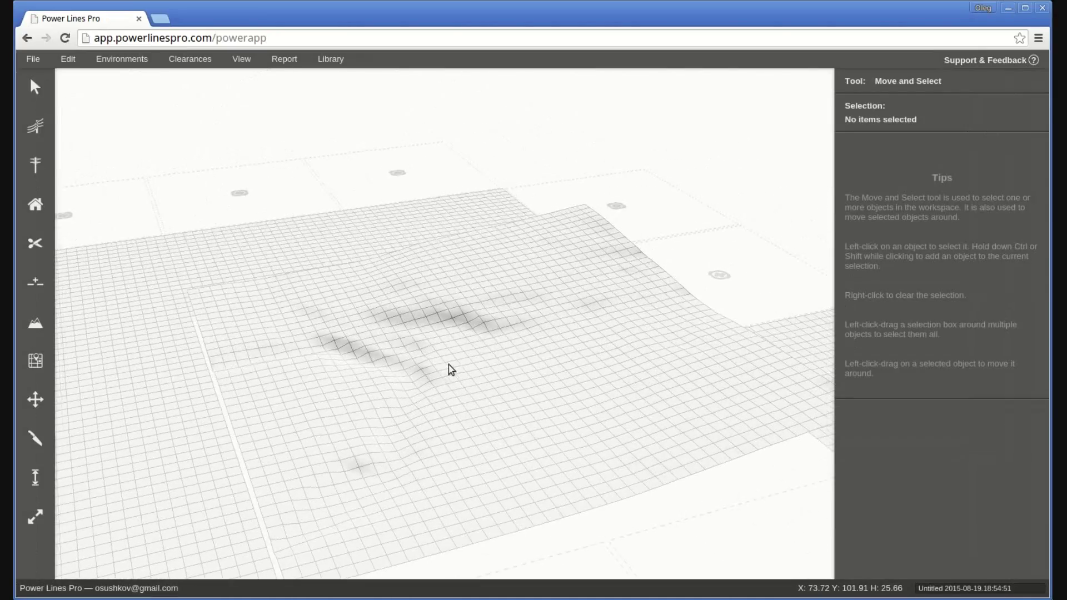
Orbit to a lower, oblique view of the hilly contour terrain and its red overlay.
middle_click_drag(512, 302, 600, 340)
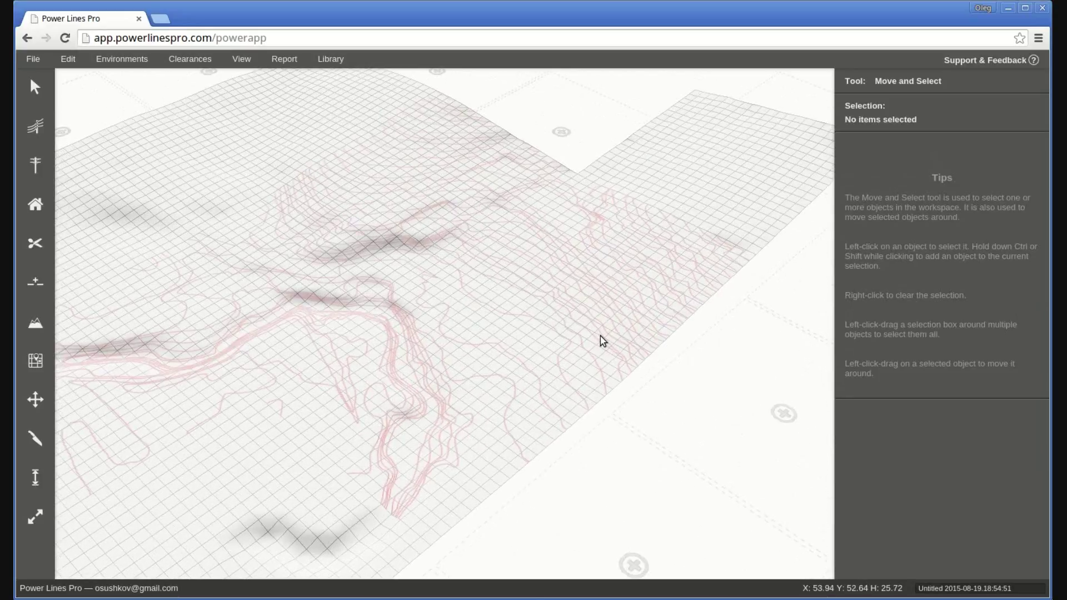
middle_click_drag(334, 341, 477, 310)
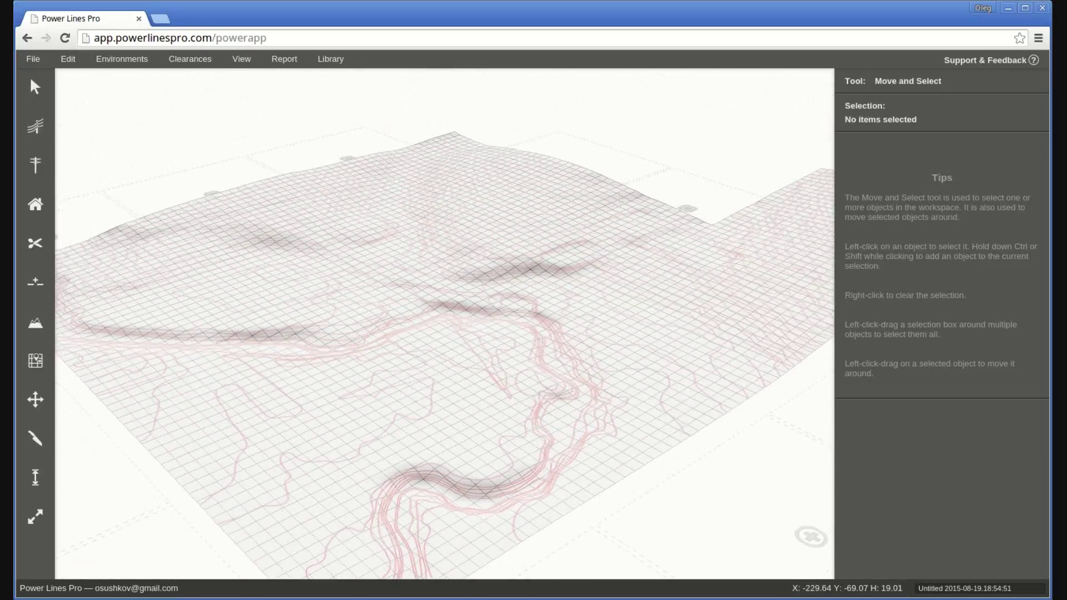
Import Epping.dxf as an overlay only, with Terrain unchecked and Overlay left on.
left_click(33, 59)
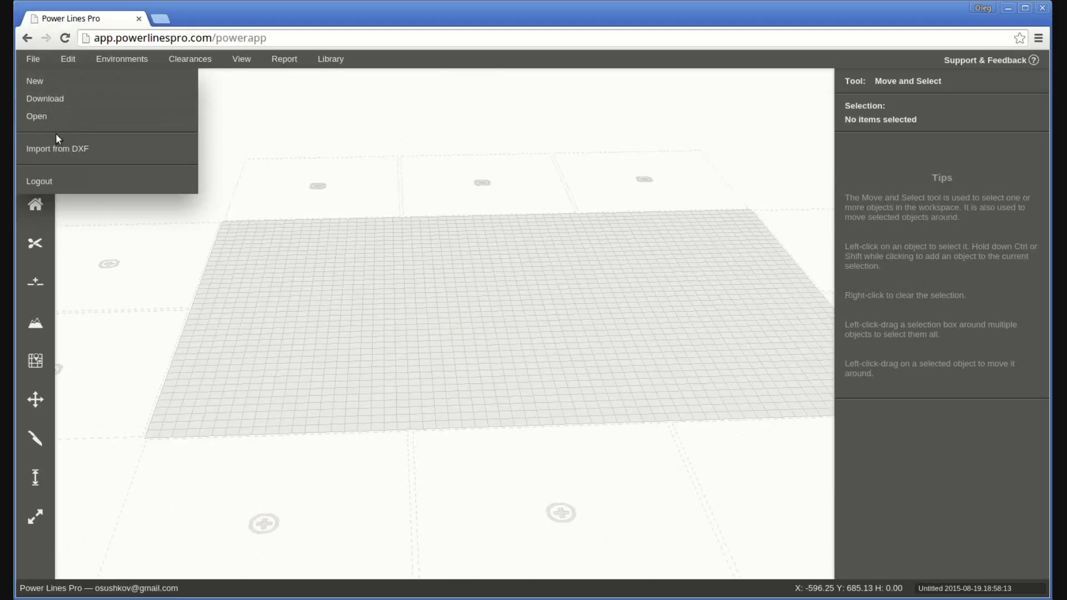
left_click(58, 148)
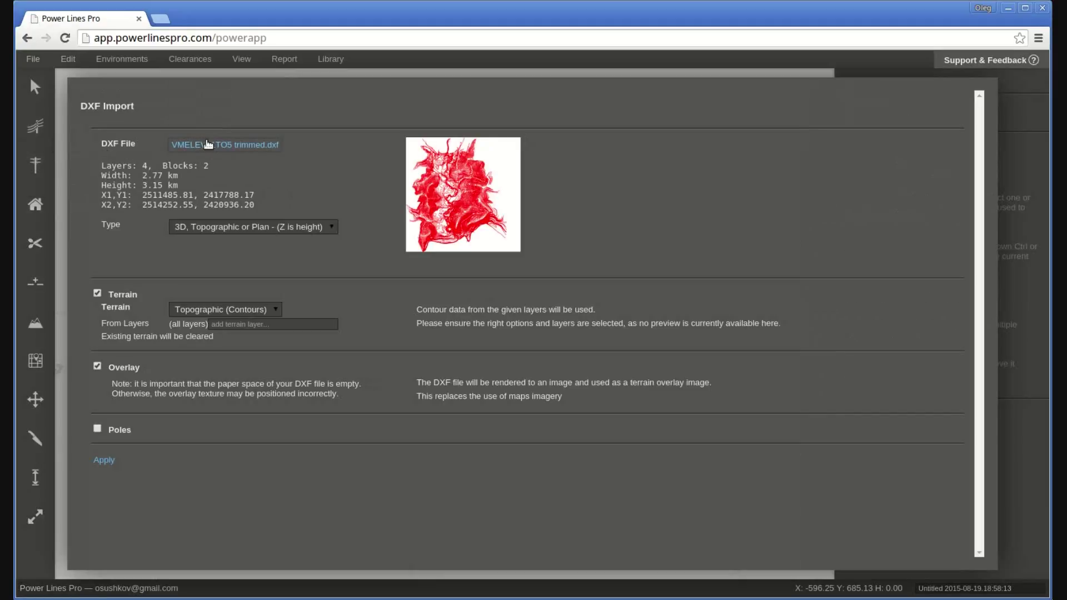
left_click(208, 144)
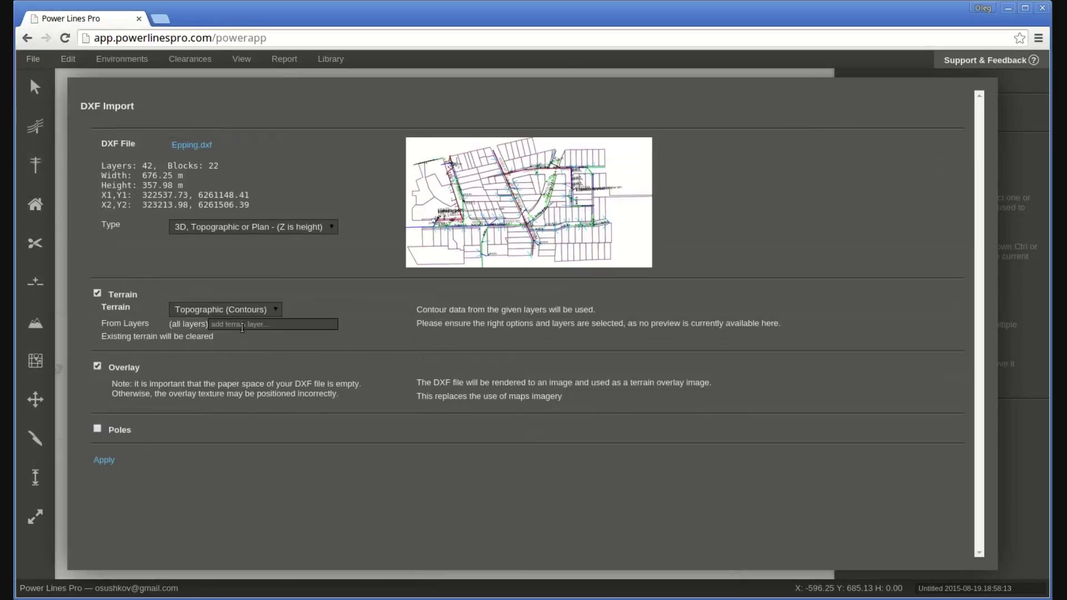
left_click(98, 293)
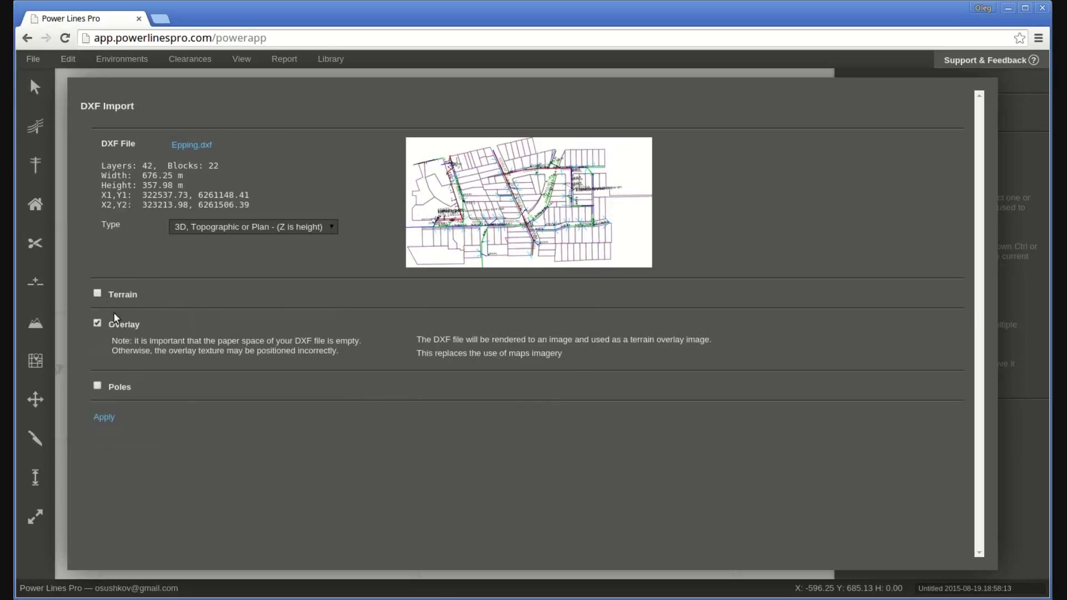
left_click(98, 323)
left_click(98, 322)
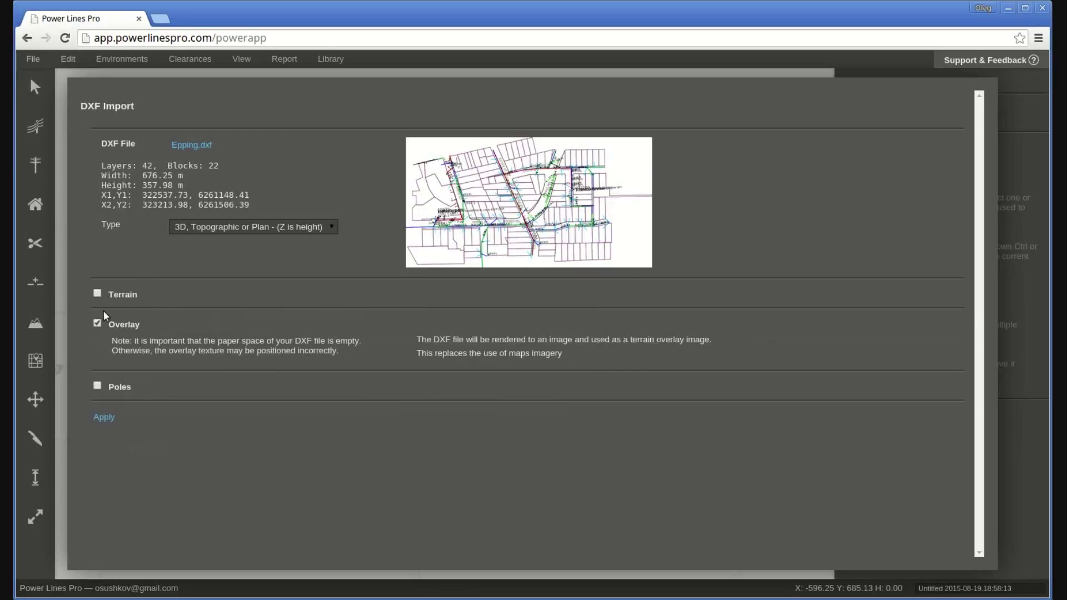
left_click(104, 416)
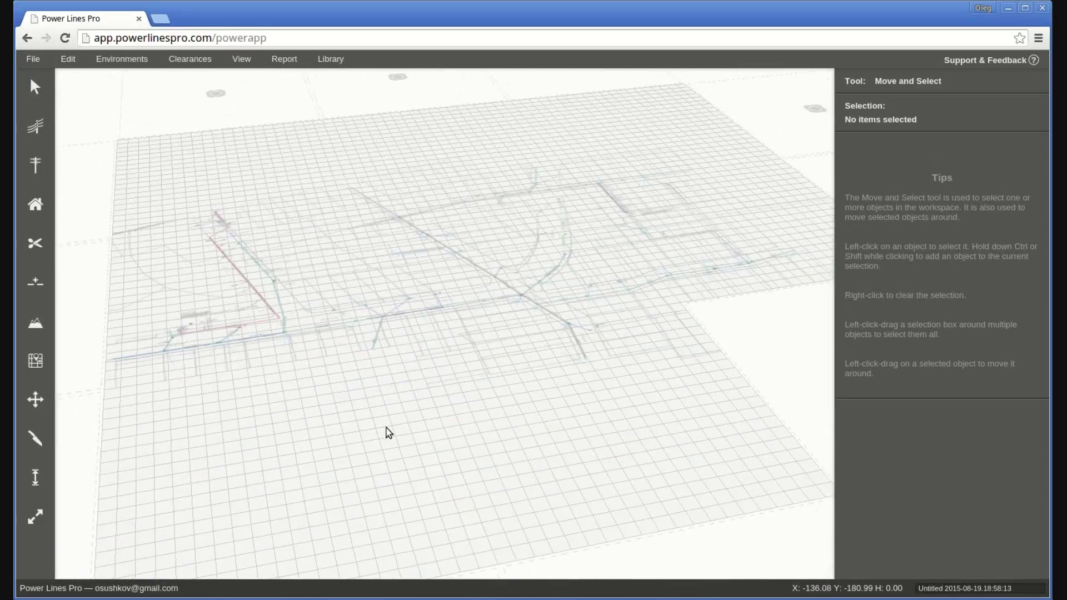
Re-import Epping.dxf with Poles checked, using the POLE block as pole data.
left_click(33, 59)
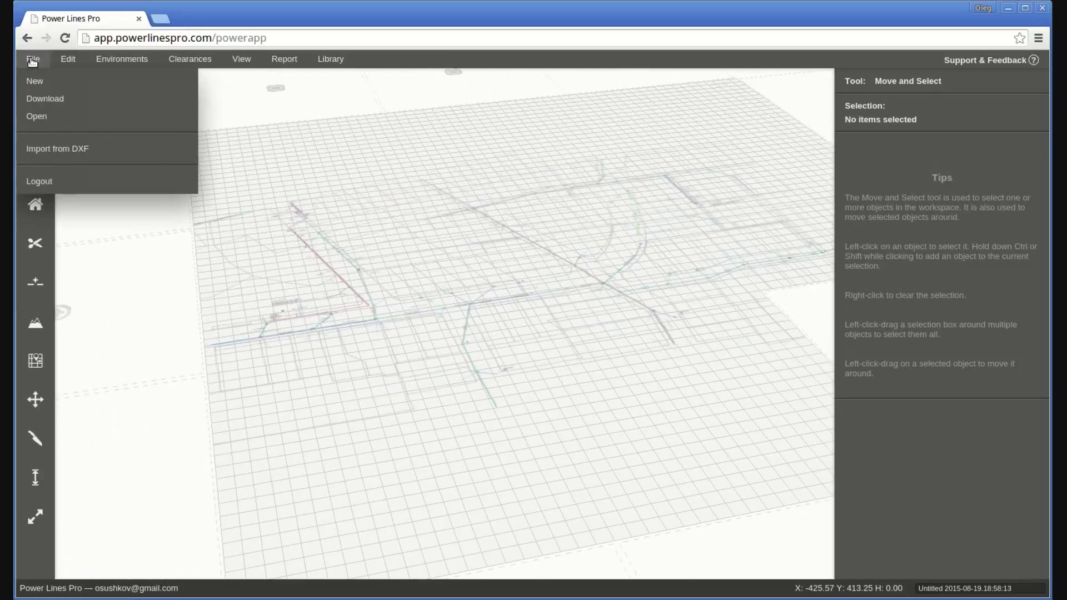
left_click(41, 149)
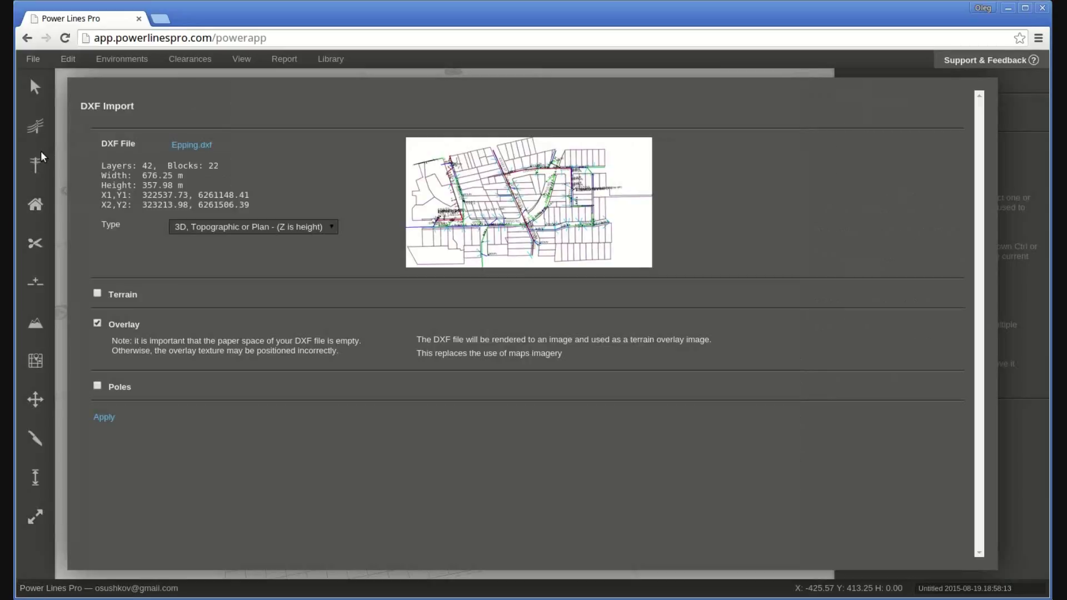
left_click(98, 386)
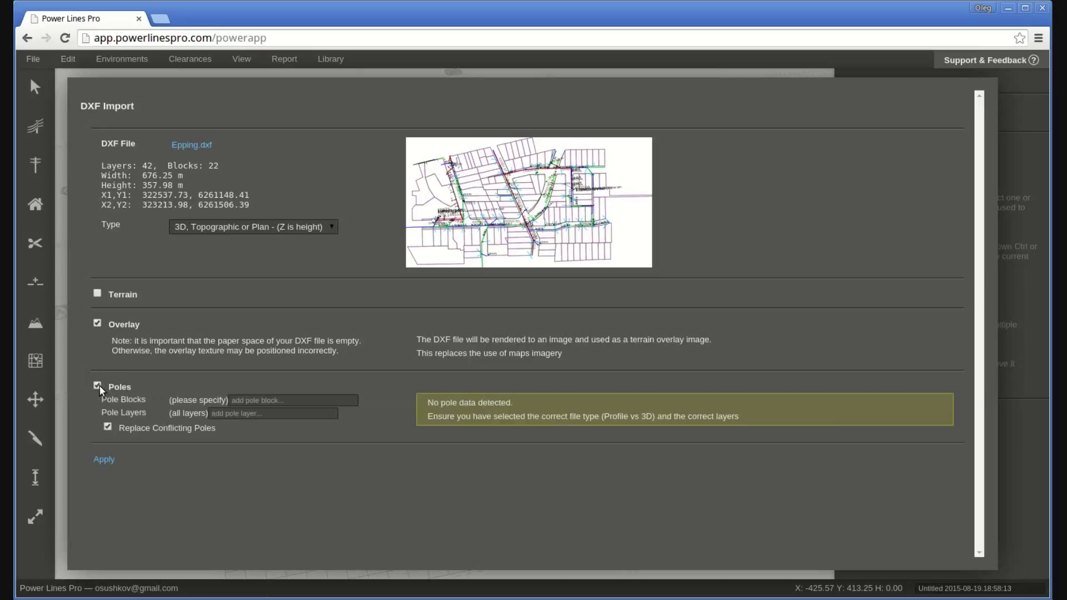
left_click(266, 400)
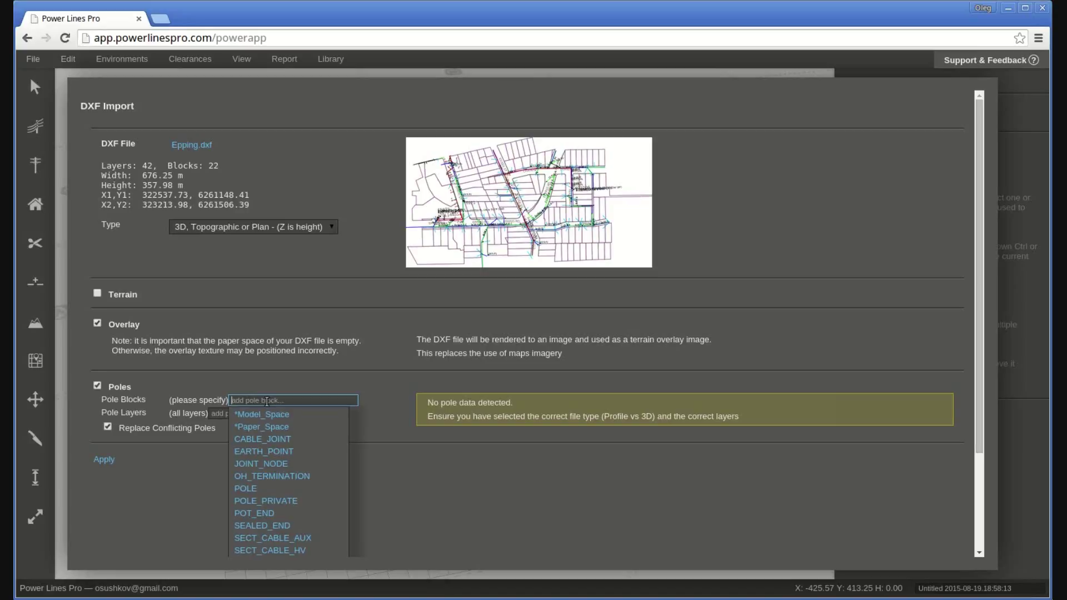
left_click(245, 488)
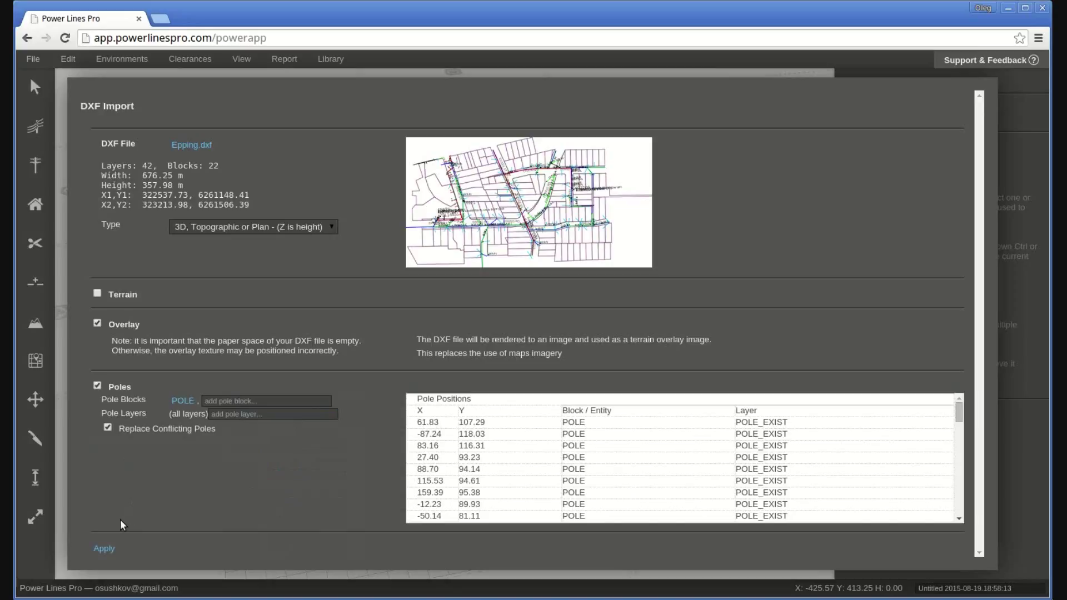
left_click(103, 549)
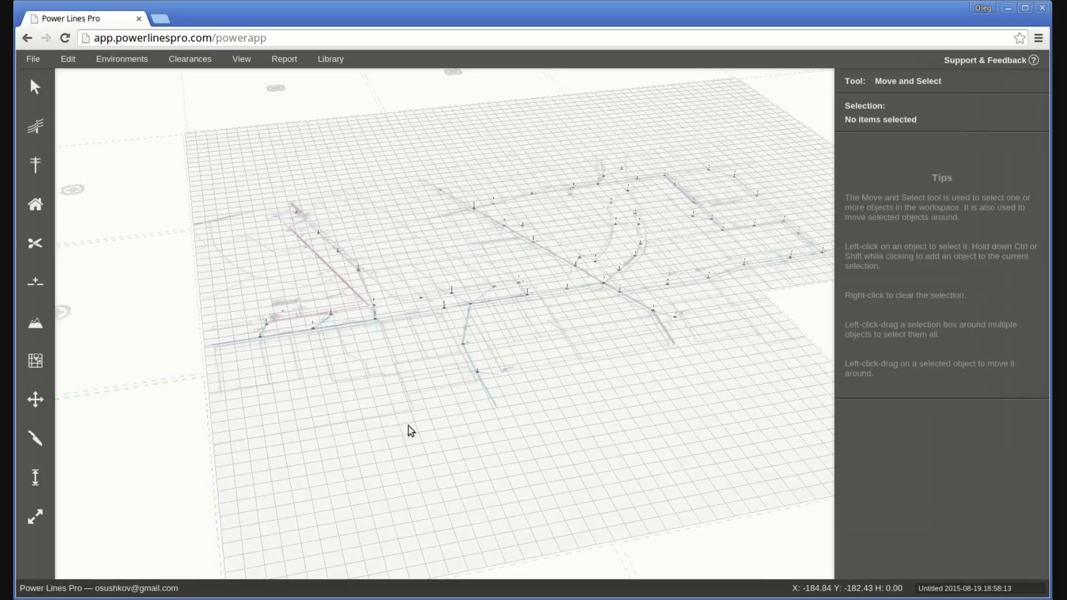
Zoom toward Epping Rd, select Pole24, Pole60 and Pole21, then clear the selection.
scroll(408, 422, "up", 3)
scroll(407, 411, "up", 10)
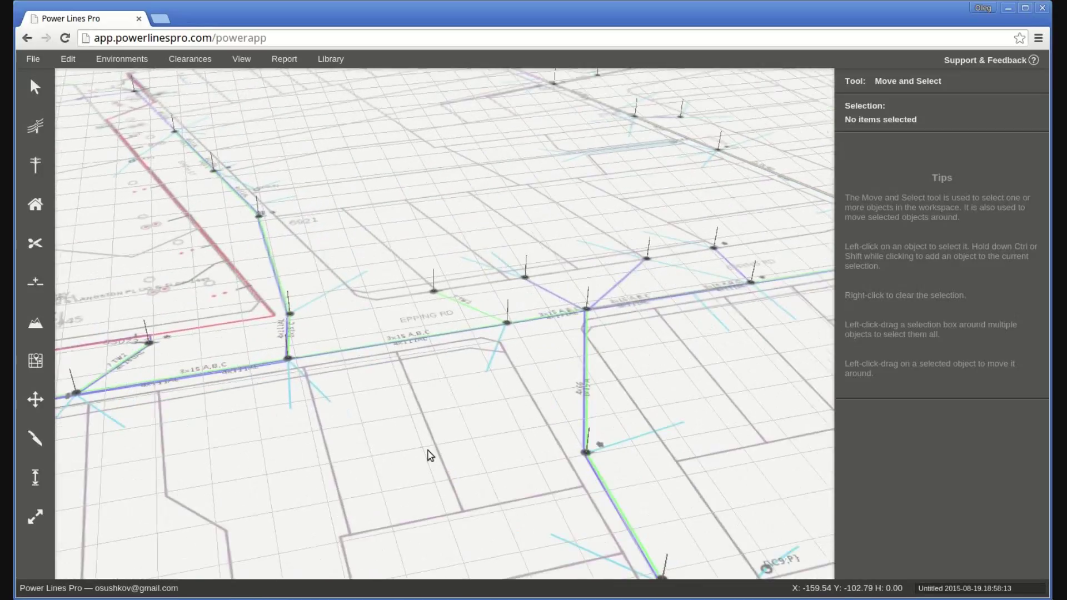
left_click(508, 310)
left_click_drag(395, 221, 541, 323)
right_click(448, 298)
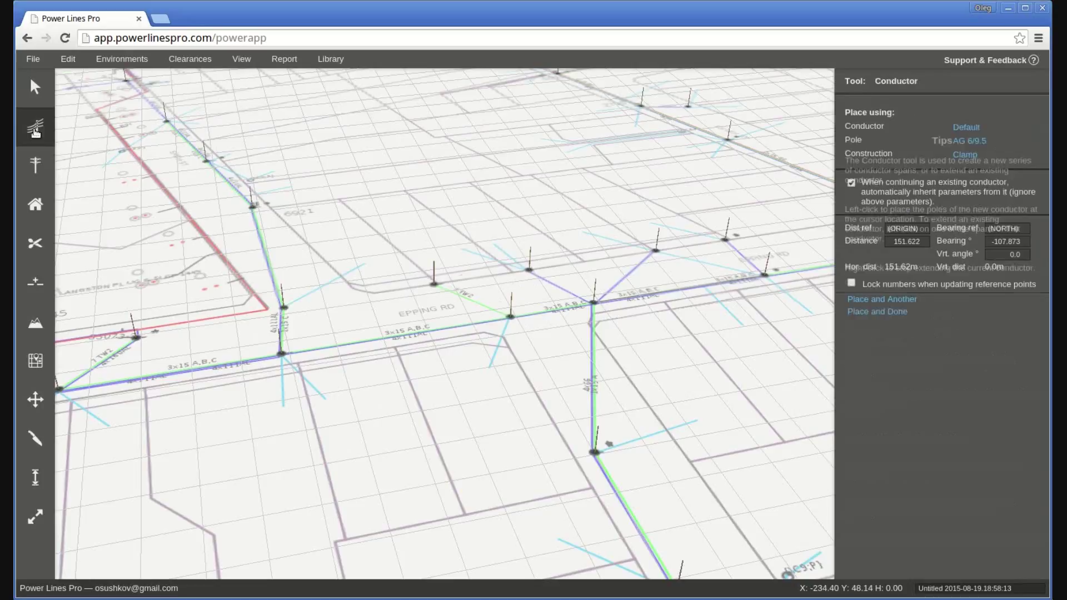